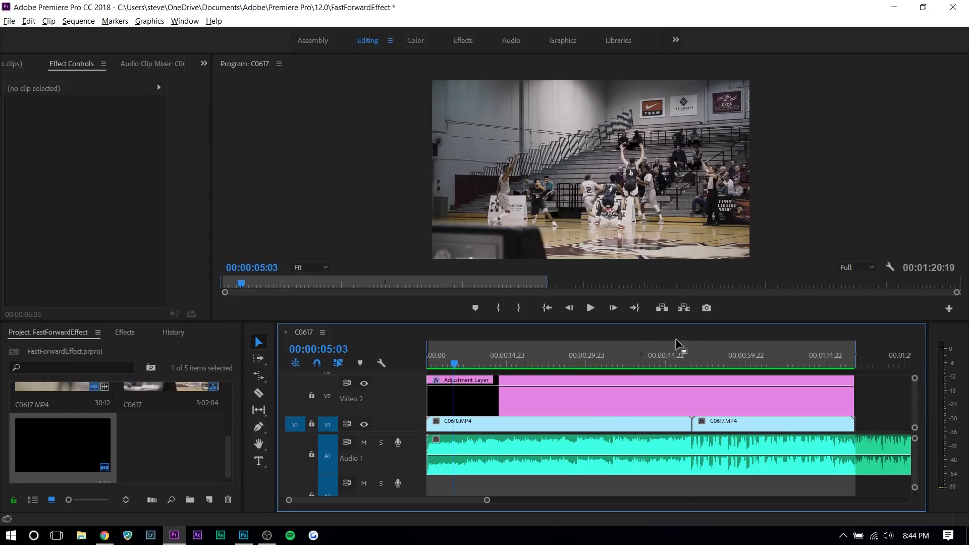
# - Play the sequence across the cut between C0618.MP4 and C0617.MP4 to review the transition
pyautogui.click(690, 347)
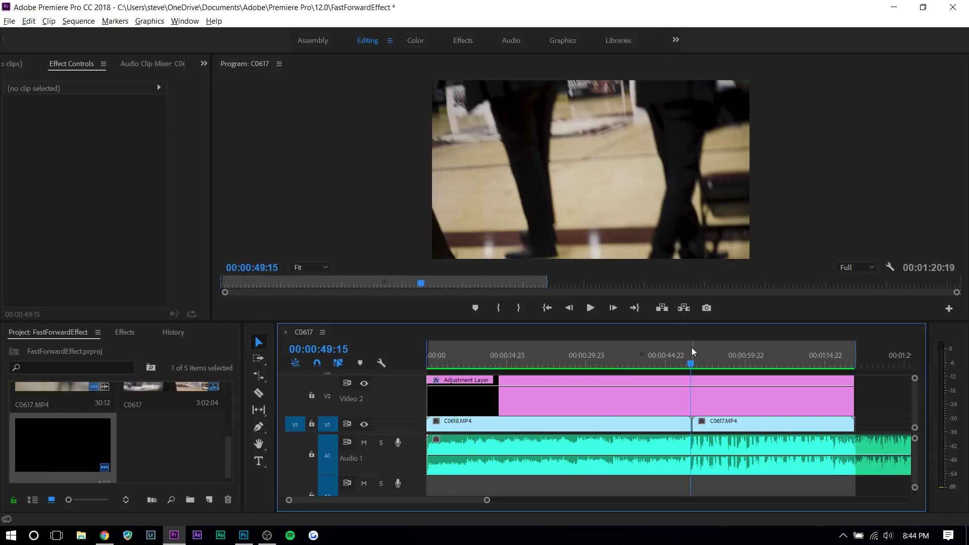
pyautogui.press('space')
pyautogui.scroll(-1, 691, 347)
pyautogui.press('space')
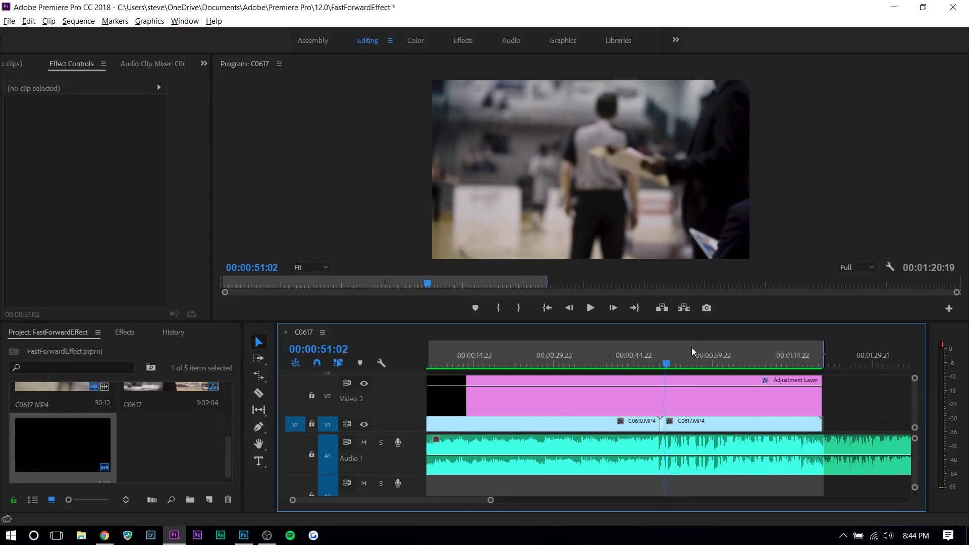
pyautogui.moveTo(685, 349); pyautogui.dragTo(663, 355)
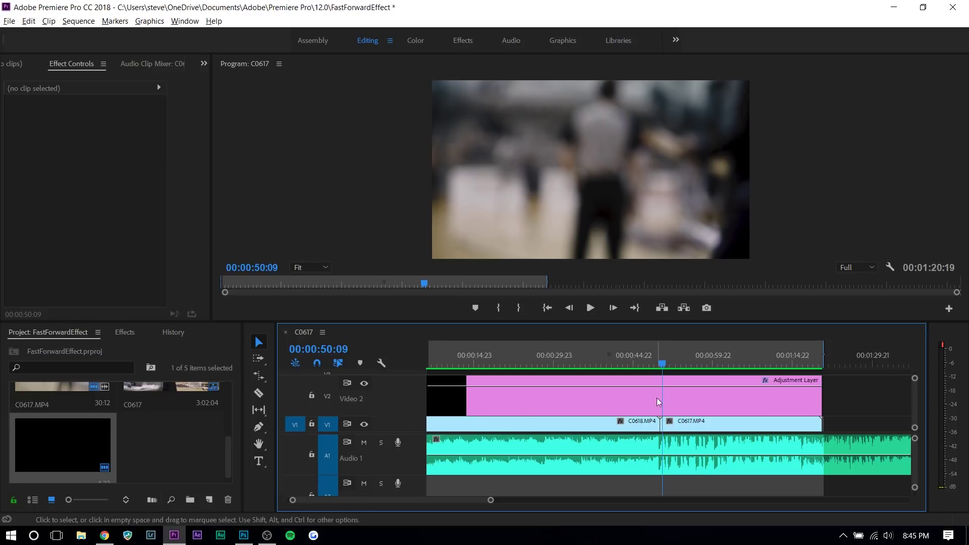
# - Move C0618.MP4 and C0617.MP4 together so C0618.MP4 starts at about 00:00:38:19, and mute Audio 1
pyautogui.click(619, 420)
pyautogui.keyDown('shift'); pyautogui.click(689, 422); pyautogui.keyUp('shift')
pyautogui.moveTo(602, 424); pyautogui.dragTo(807, 433)
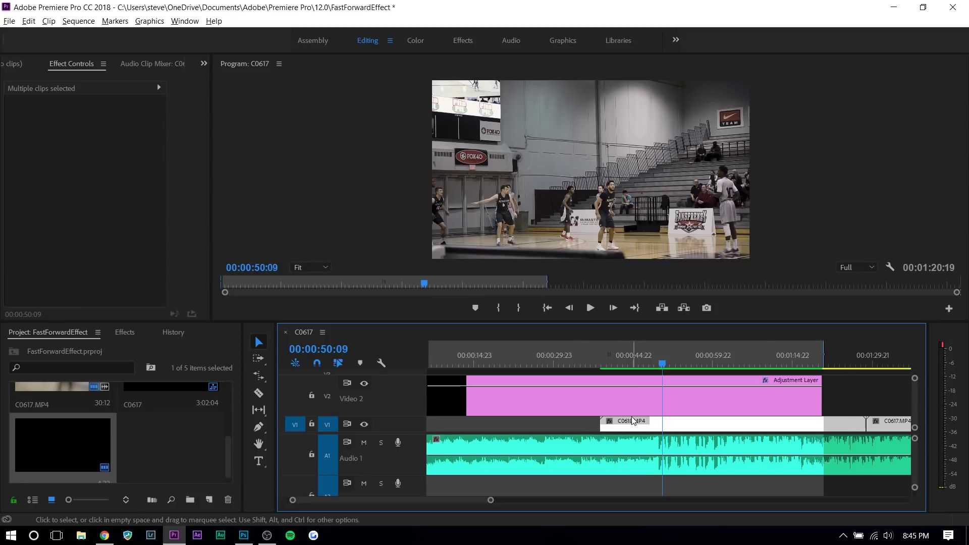
pyautogui.scroll(2, 633, 421)
pyautogui.scroll(2, 633, 422)
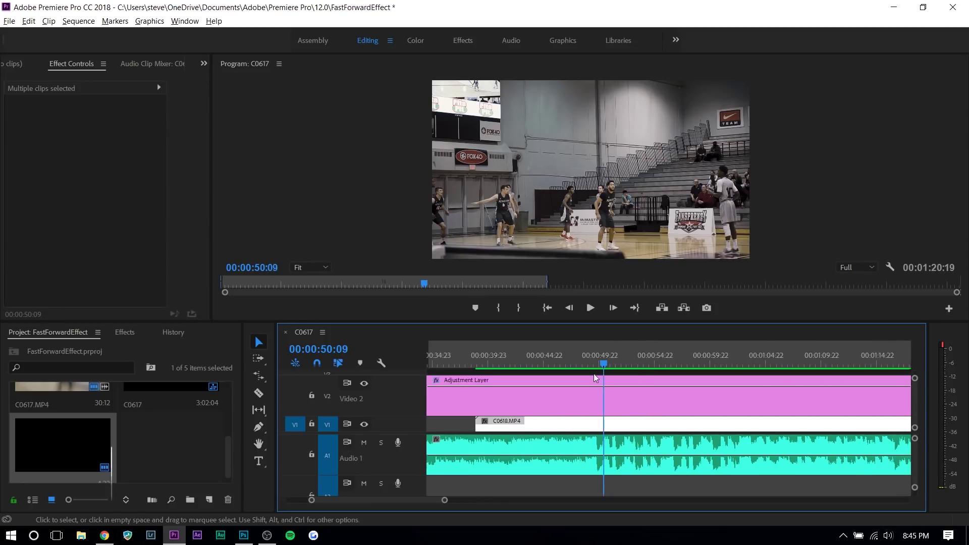
pyautogui.click(364, 443)
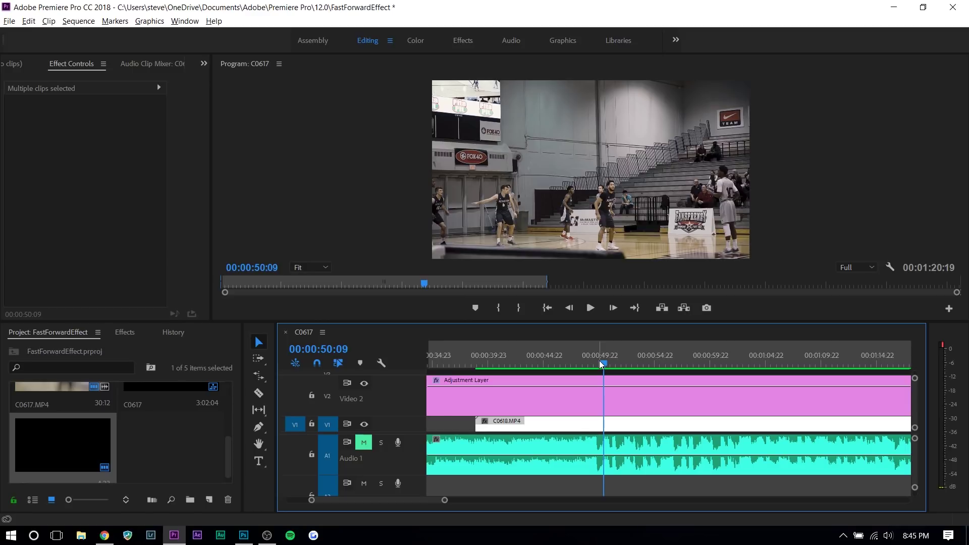
# - Split the C0618.MP4 clip on Video 1 at 00:00:44:05
pyautogui.moveTo(600, 362); pyautogui.dragTo(532, 364)
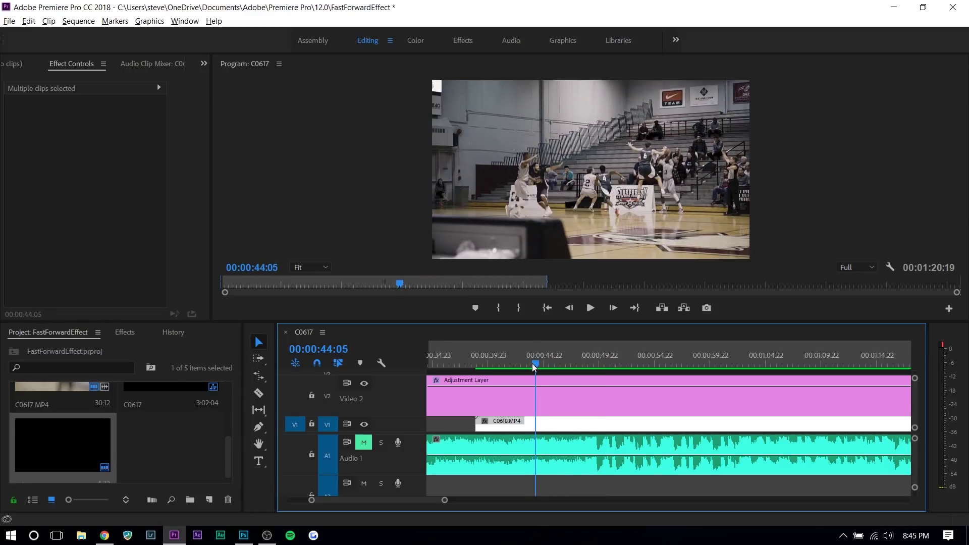
pyautogui.press('c')
pyautogui.click(537, 424)
pyautogui.press('v')
# - Split C0618.MP4 a second time at 00:00:45:20 to isolate a short middle segment
pyautogui.moveTo(536, 362); pyautogui.dragTo(552, 364)
pyautogui.press('c')
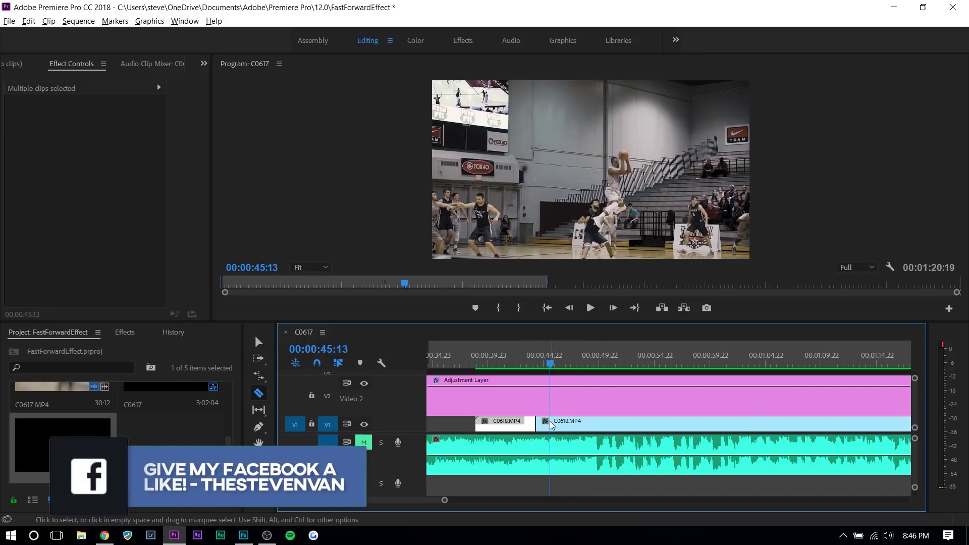
pyautogui.click(550, 422)
pyautogui.press('=')
pyautogui.moveTo(526, 366); pyautogui.dragTo(530, 371)
pyautogui.hotkey('ctrl', 'z')
pyautogui.click(530, 422)
pyautogui.press('v')
pyautogui.press('=')
pyautogui.press('=')
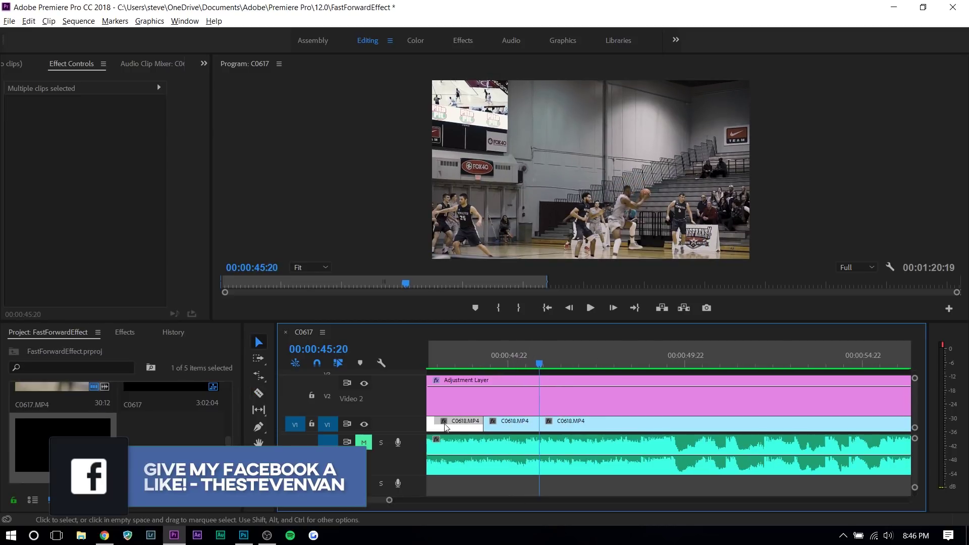
# - Check the speed and duration settings of the middle C0618.MP4 segment without changing them
pyautogui.scroll(1, 394, 429)
pyautogui.click(515, 422)
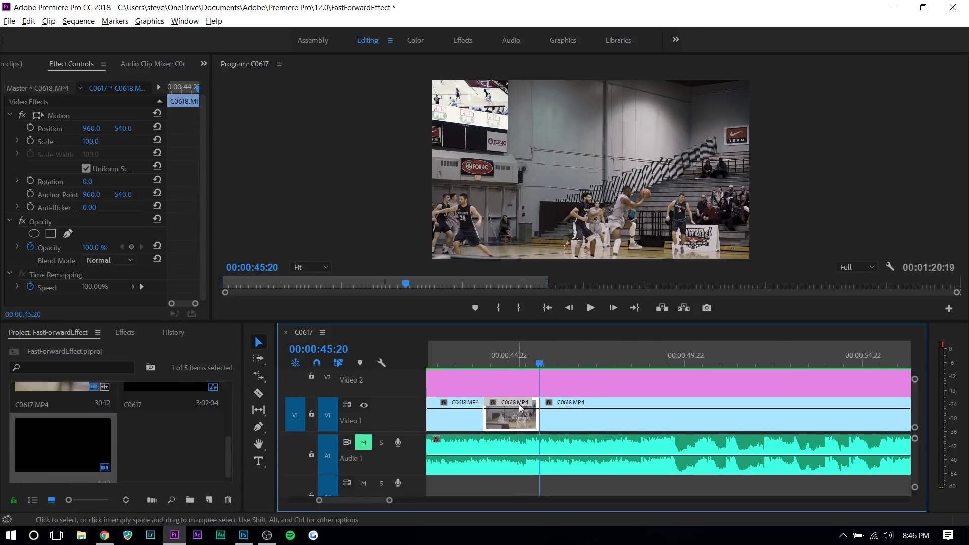
pyautogui.click(511, 358)
pyautogui.moveTo(510, 356)
pyautogui.mouseDown()
pyautogui.moveTo(537, 366)
pyautogui.moveTo(507, 371)
pyautogui.mouseUp()
pyautogui.rightClick(518, 417)
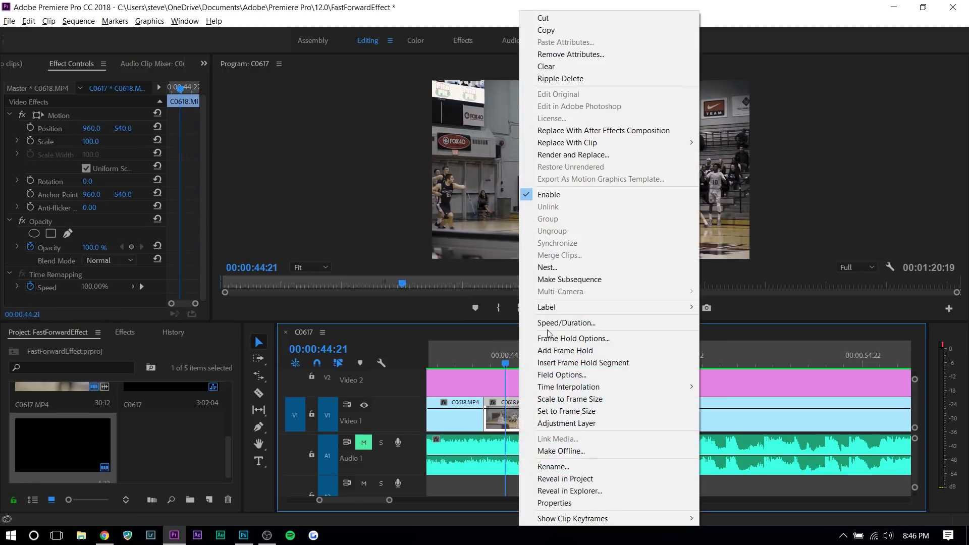
pyautogui.click(547, 323)
pyautogui.moveTo(543, 245); pyautogui.dragTo(564, 245)
pyautogui.click(455, 333)
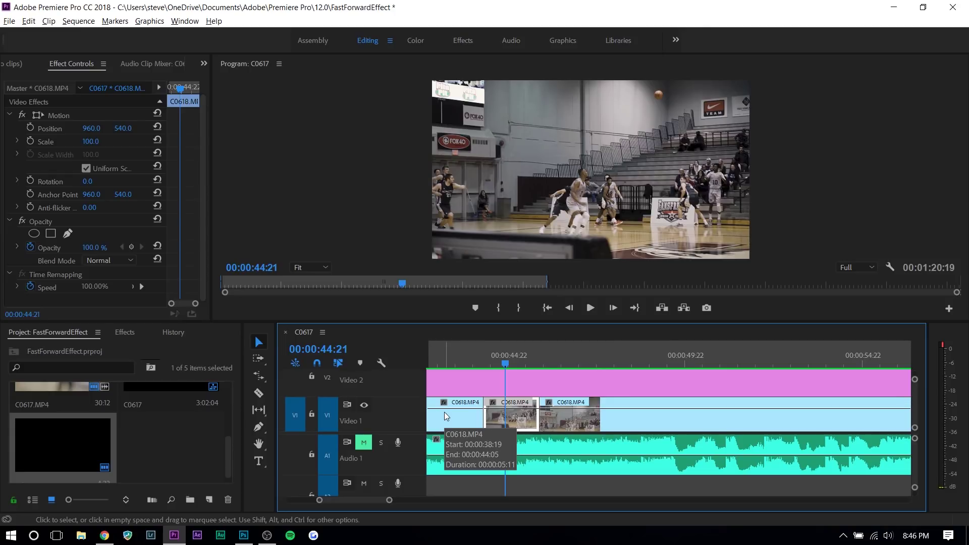
# - Shorten the middle C0618.MP4 segment to about 15 frames with the Rate Stretch tool
pyautogui.press('=')
pyautogui.press('=')
pyautogui.press('=')
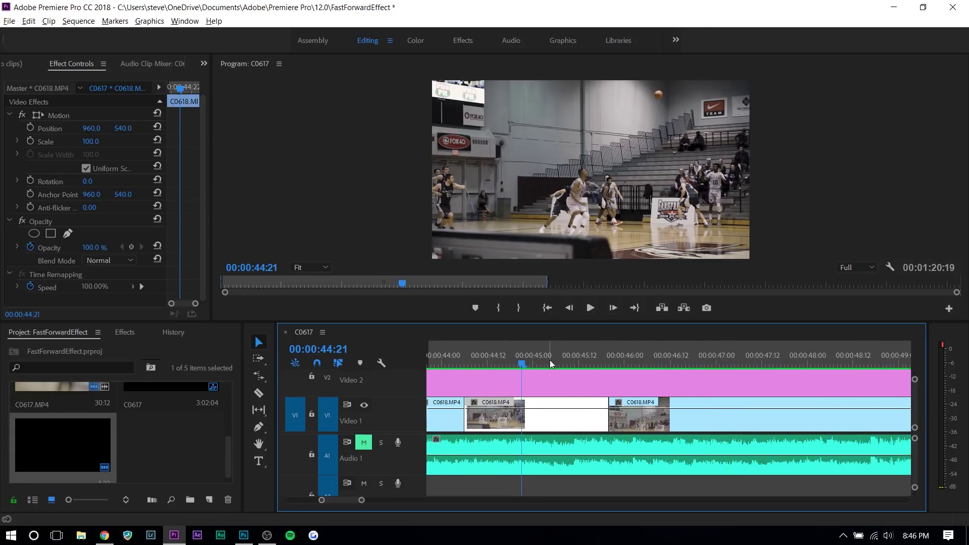
pyautogui.click(259, 376)
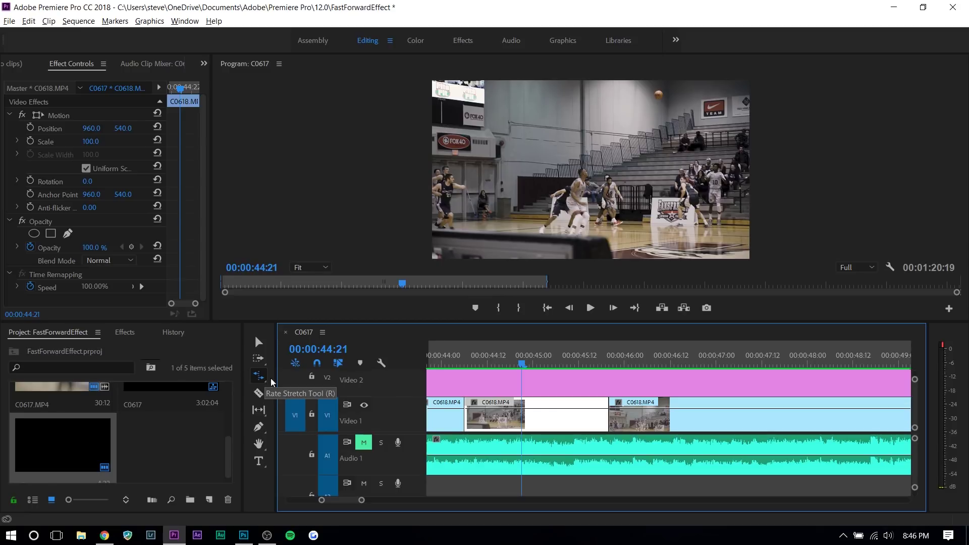
pyautogui.moveTo(607, 420); pyautogui.dragTo(520, 417)
pyautogui.click(512, 356)
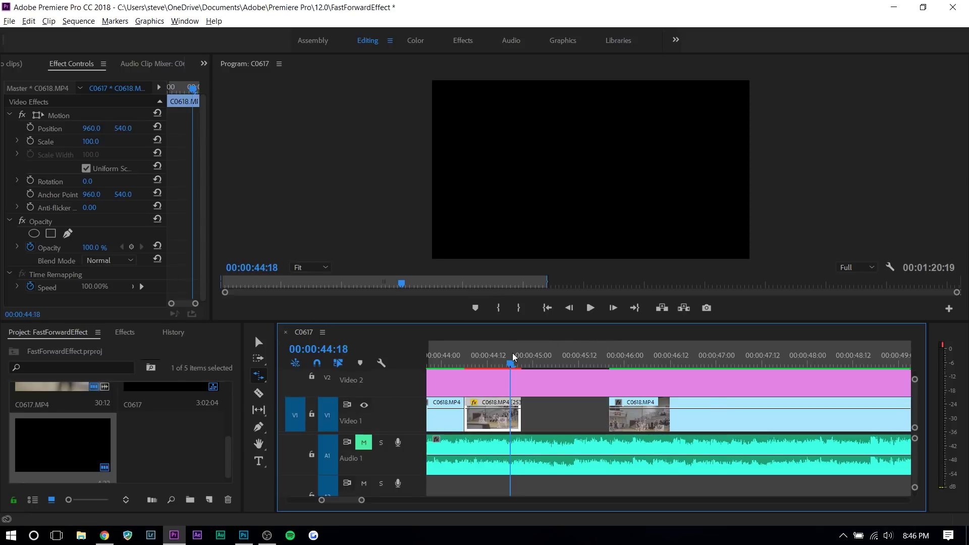
pyautogui.moveTo(514, 356); pyautogui.dragTo(461, 356)
pyautogui.press('v')
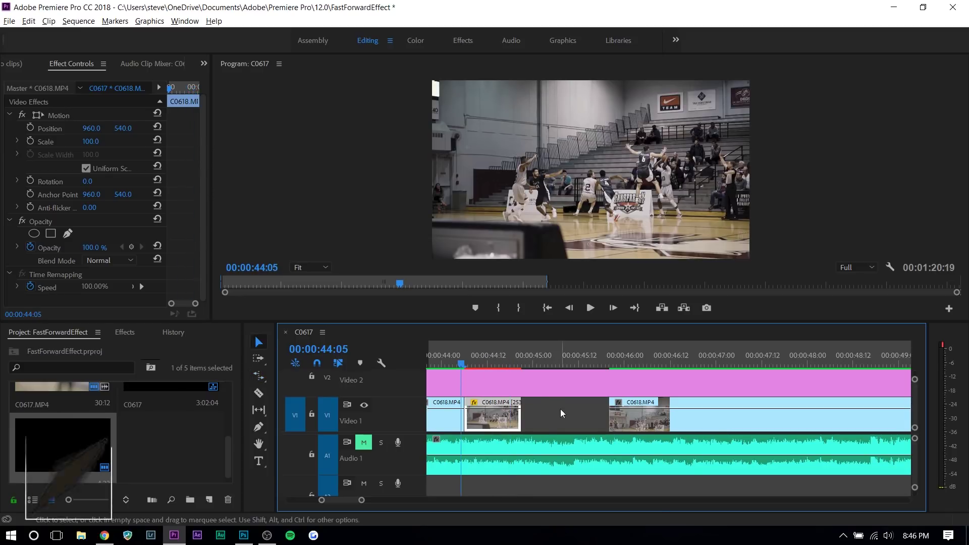
# - Check the speed percentage and duration of the rate-stretched C0618.MP4 segment
pyautogui.rightClick(480, 425)
pyautogui.click(527, 322)
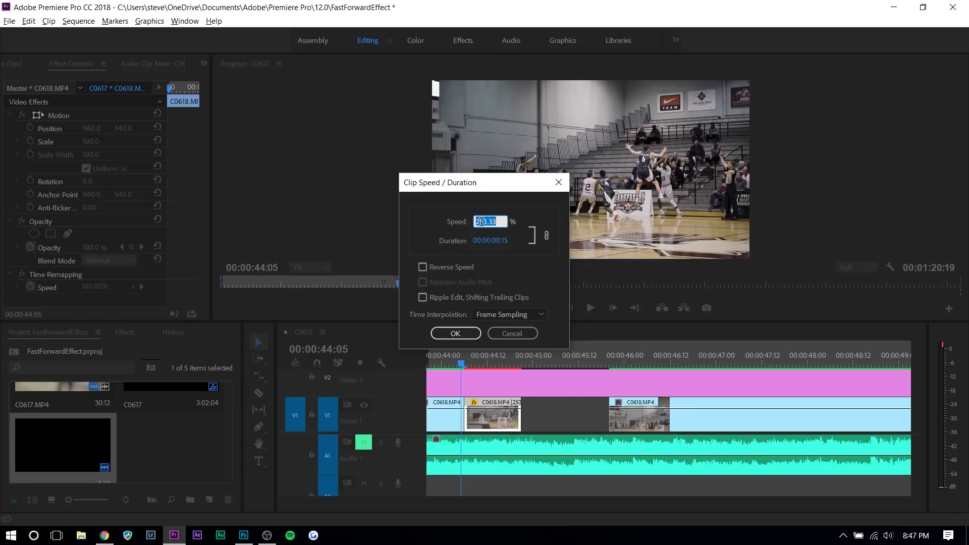
pyautogui.moveTo(458, 189); pyautogui.dragTo(516, 190)
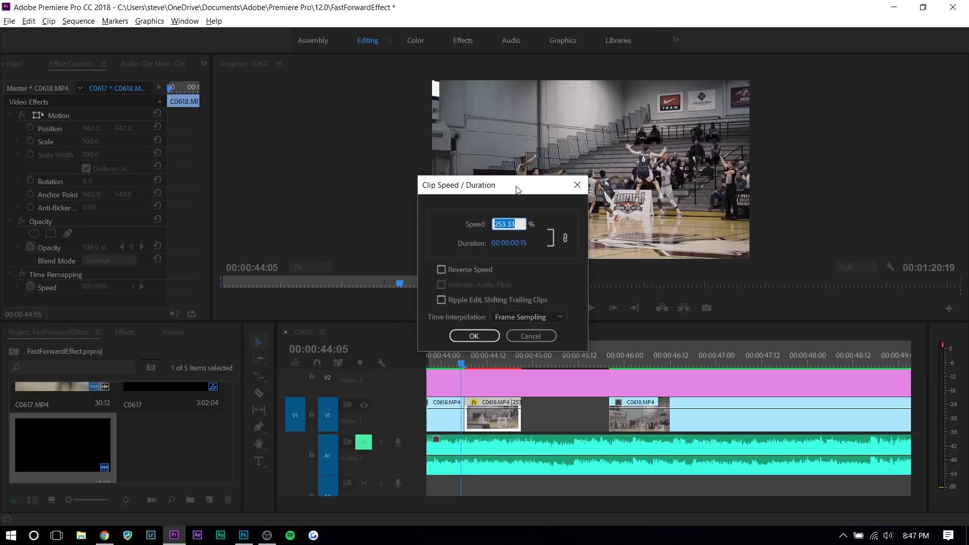
pyautogui.press('Return')
# - Remove the gap after the sped-up segment and rate-stretch that segment further to about 6 frames
pyautogui.click(585, 417)
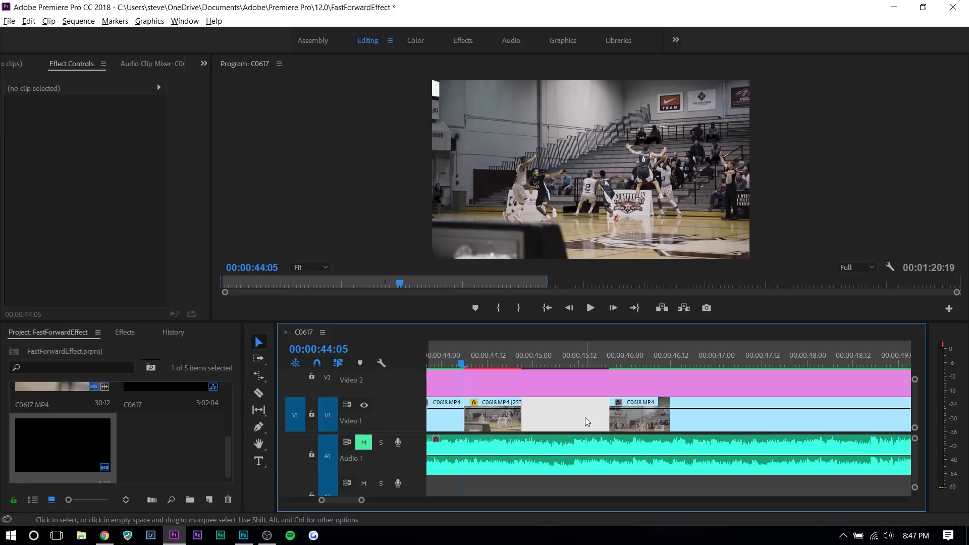
pyautogui.press('Delete')
pyautogui.moveTo(397, 359); pyautogui.dragTo(525, 395)
pyautogui.press('r')
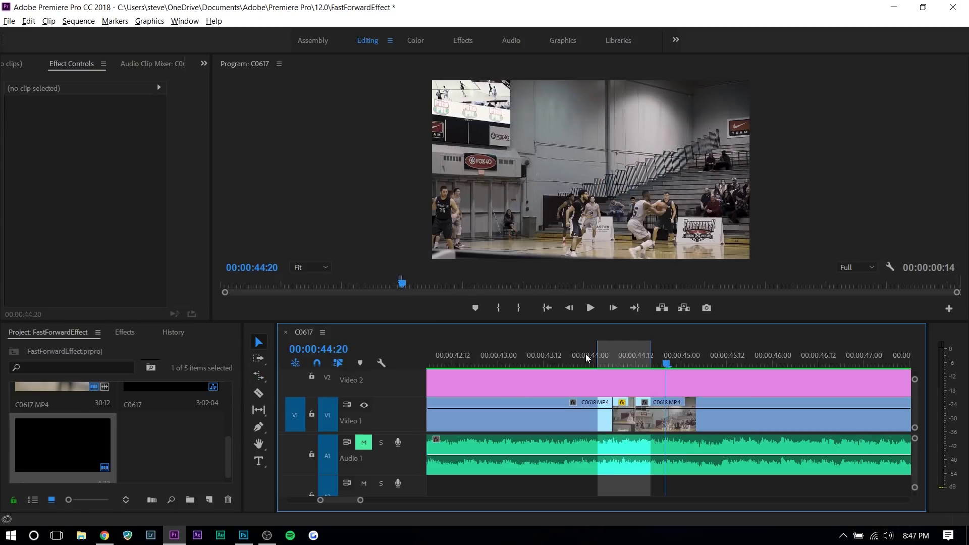
# - Play back the sped-up section starting from about 00:00:43:03
pyautogui.moveTo(578, 353); pyautogui.dragTo(509, 353)
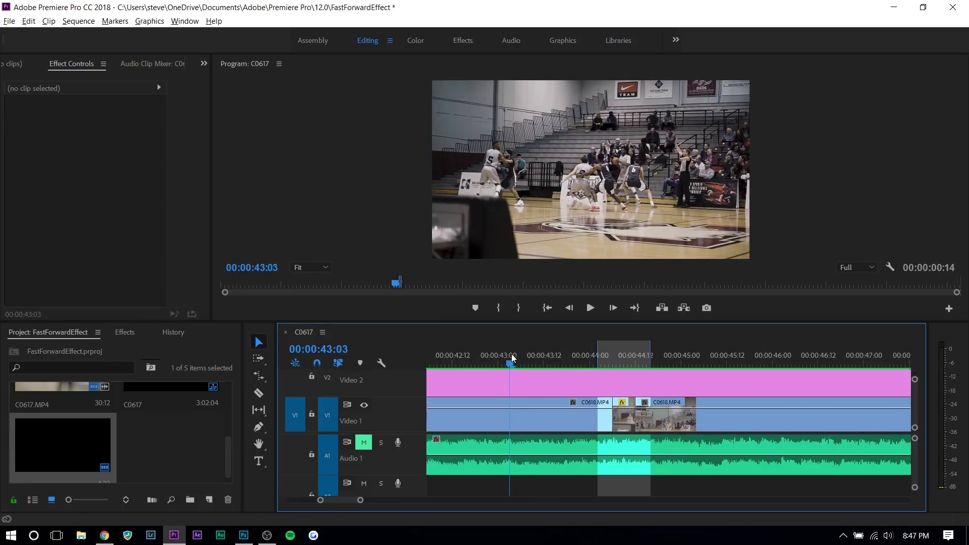
pyautogui.click(545, 378)
pyautogui.press('space')
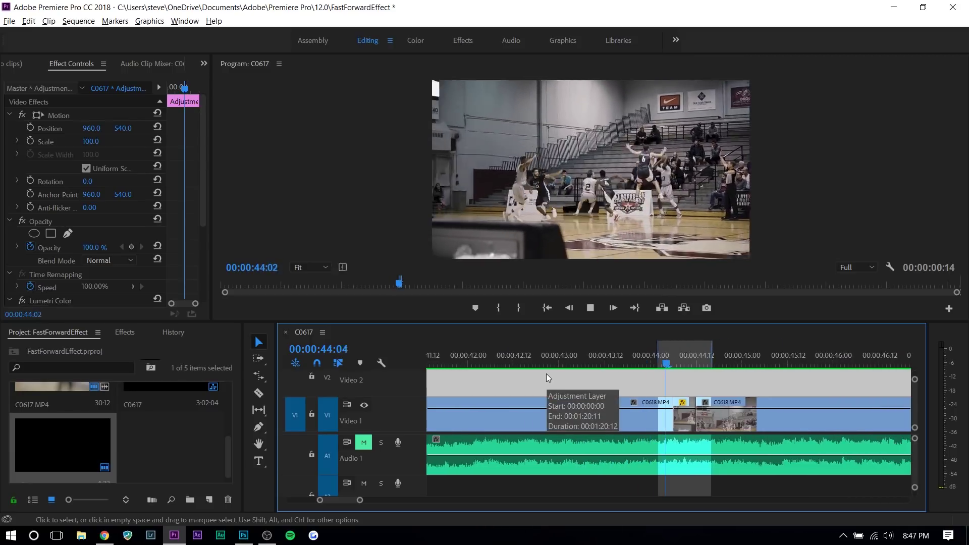
pyautogui.press('space')
# - Unmute Audio 1 and shift the music clip about 5 seconds earlier, aligning its beat change with 00:00:44:17
pyautogui.click(364, 442)
pyautogui.moveTo(531, 356); pyautogui.dragTo(634, 348)
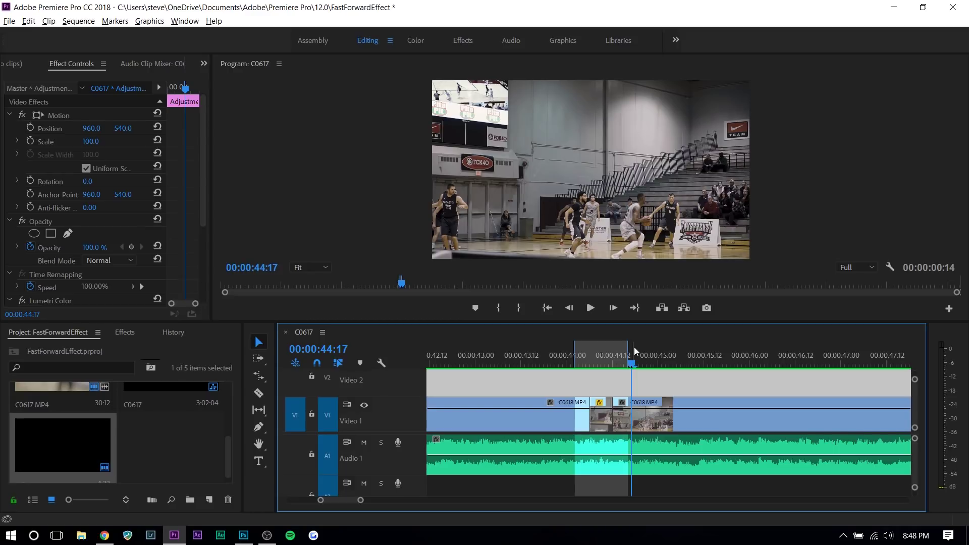
pyautogui.click(467, 454)
pyautogui.moveTo(360, 500); pyautogui.dragTo(478, 500)
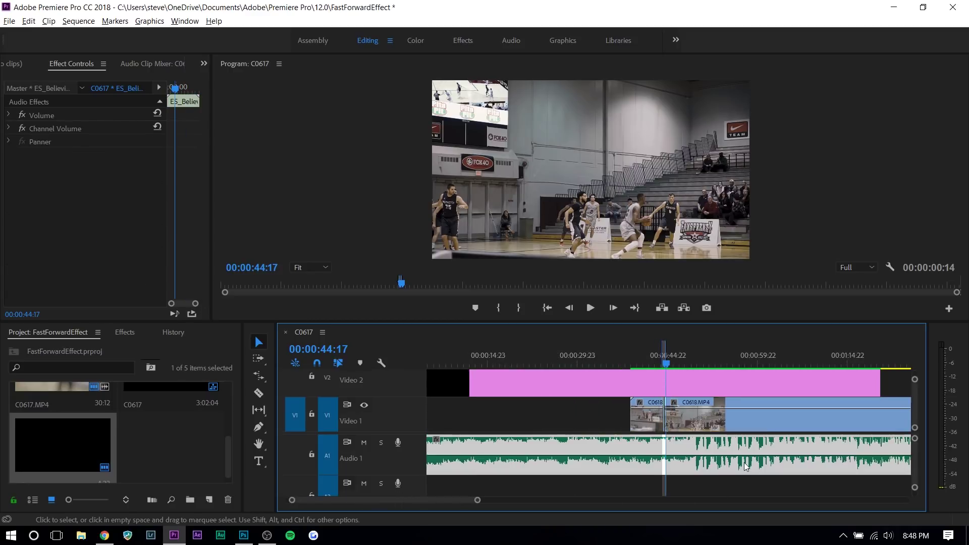
pyautogui.moveTo(747, 466); pyautogui.dragTo(564, 466)
pyautogui.hotkey('ctrl', 'k')
pyautogui.press('=')
pyautogui.press('=')
pyautogui.press('=')
pyautogui.press('=')
pyautogui.press('=')
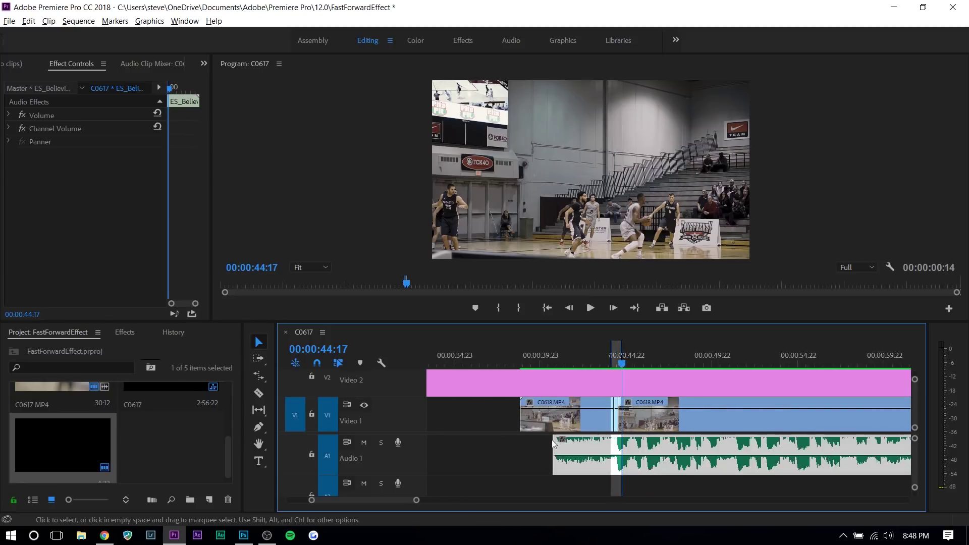
pyautogui.press('=')
# - Split the last C0618.MP4 segment at 00:00:44:22, delete the remainder and close the gap before C0617.MP4
pyautogui.click(523, 358)
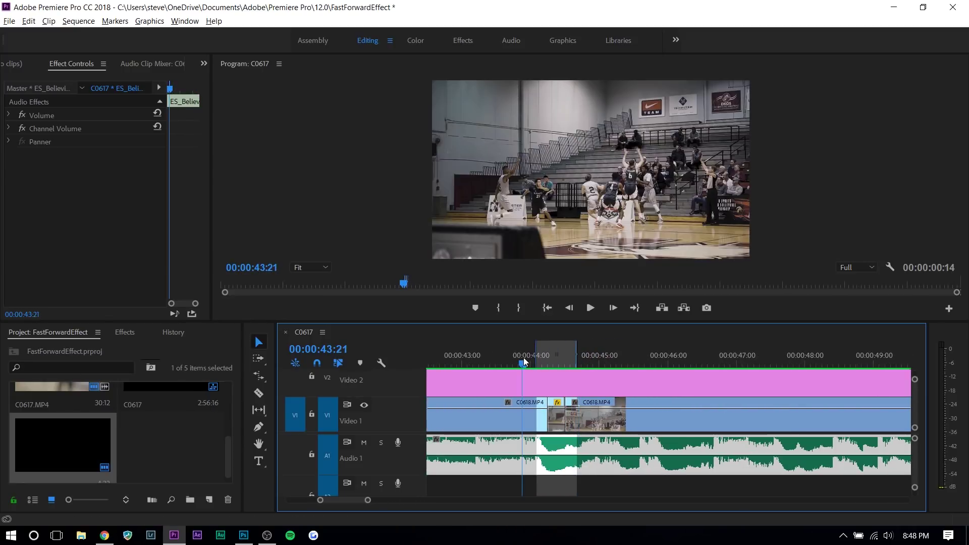
pyautogui.press('space')
pyautogui.click(667, 415)
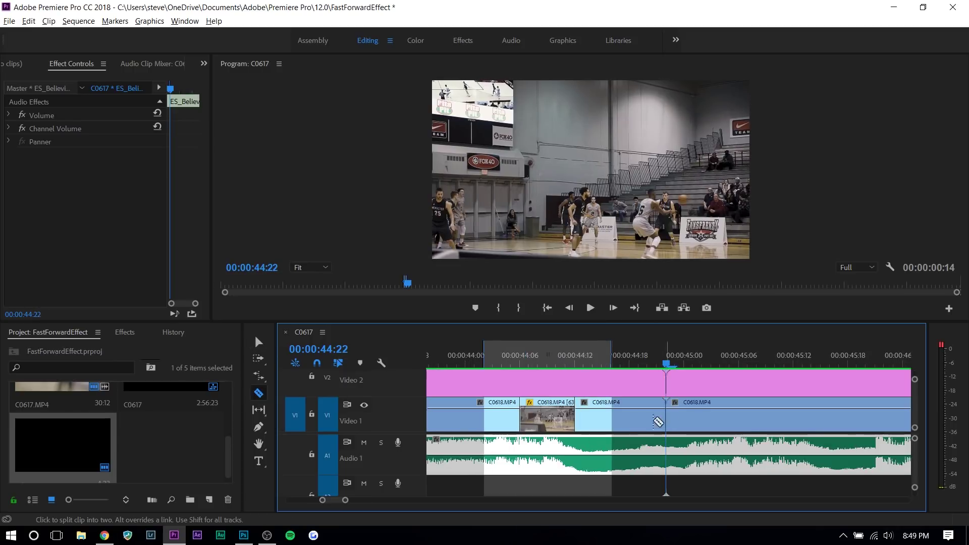
pyautogui.moveTo(347, 506); pyautogui.dragTo(540, 500)
pyautogui.press('v')
pyautogui.click(675, 420)
pyautogui.press('Delete')
pyautogui.click(653, 421)
pyautogui.press('Delete')
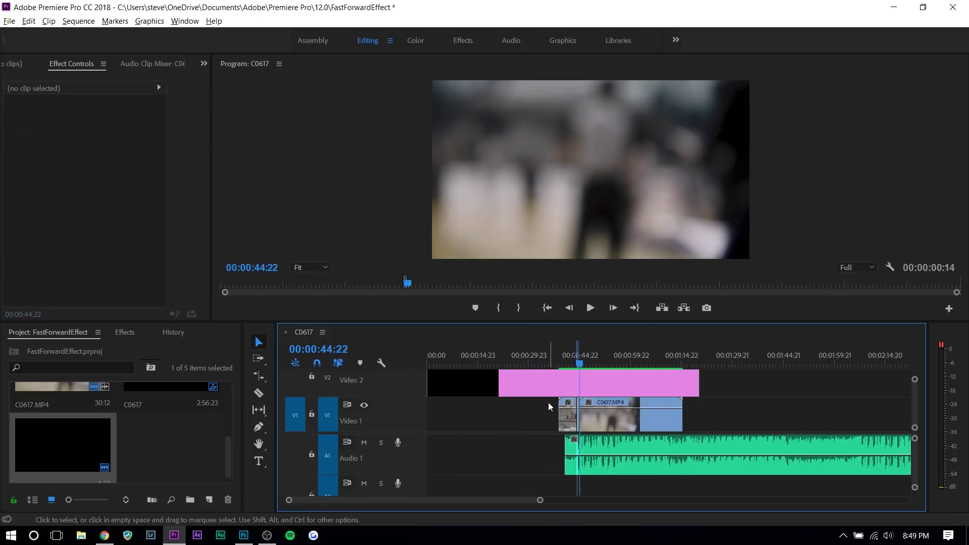
# - Split C0617.MP4 at 00:00:53:05, delete its first part and close the gap after C0618.MP4
pyautogui.press('=')
pyautogui.press('=')
pyautogui.press('=')
pyautogui.click(656, 368)
pyautogui.press('c')
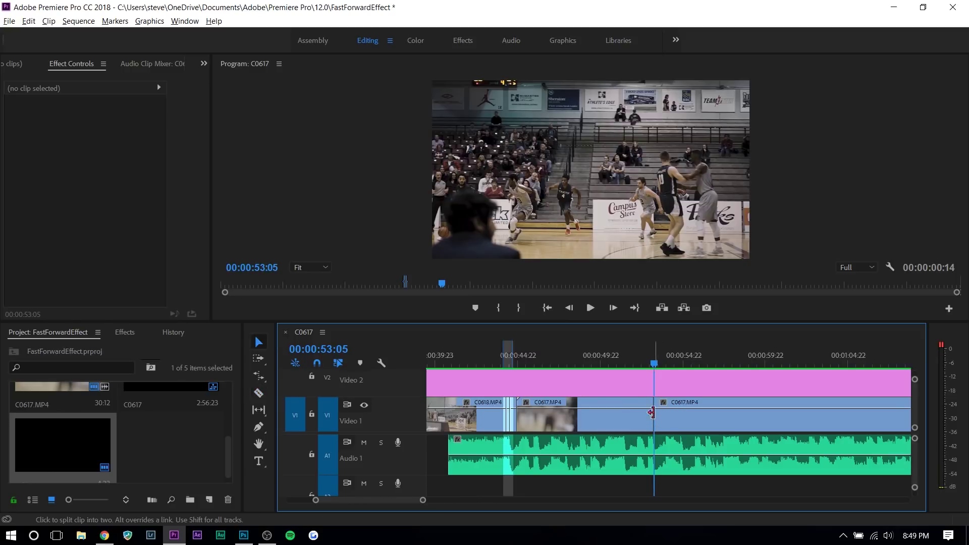
pyautogui.click(654, 413)
pyautogui.press('v')
pyautogui.click(615, 422)
pyautogui.press('Delete')
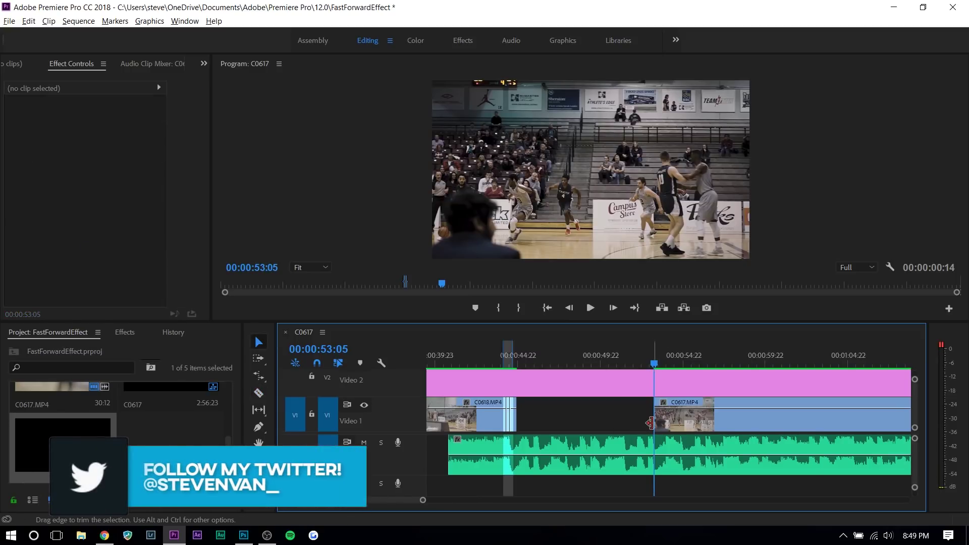
pyautogui.scroll(3, 533, 419)
pyautogui.click(546, 410)
pyautogui.press('Delete')
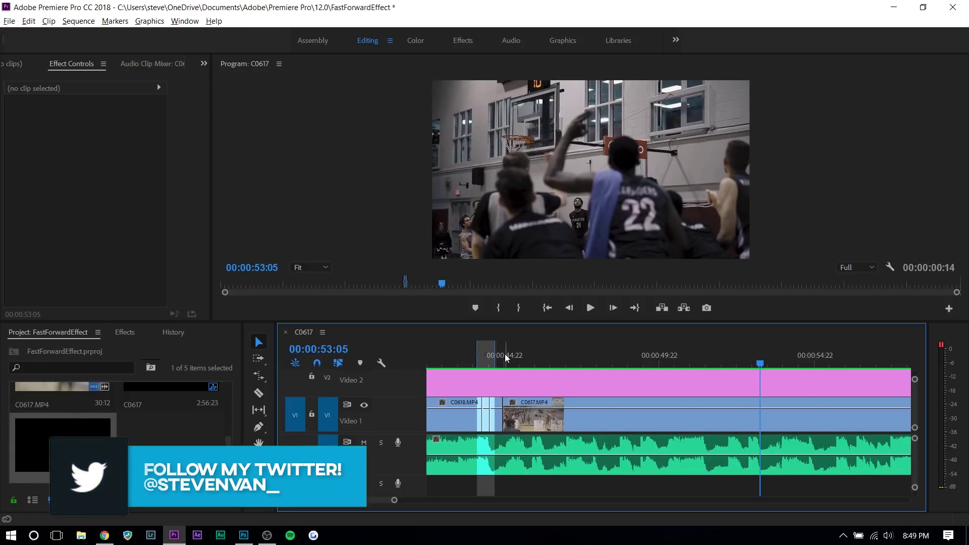
# - Split C0617.MP4 at 00:00:46:13, delete the part before it and move the rest to start at about 00:00:45:08
pyautogui.click(500, 356)
pyautogui.scroll(2, 445, 410)
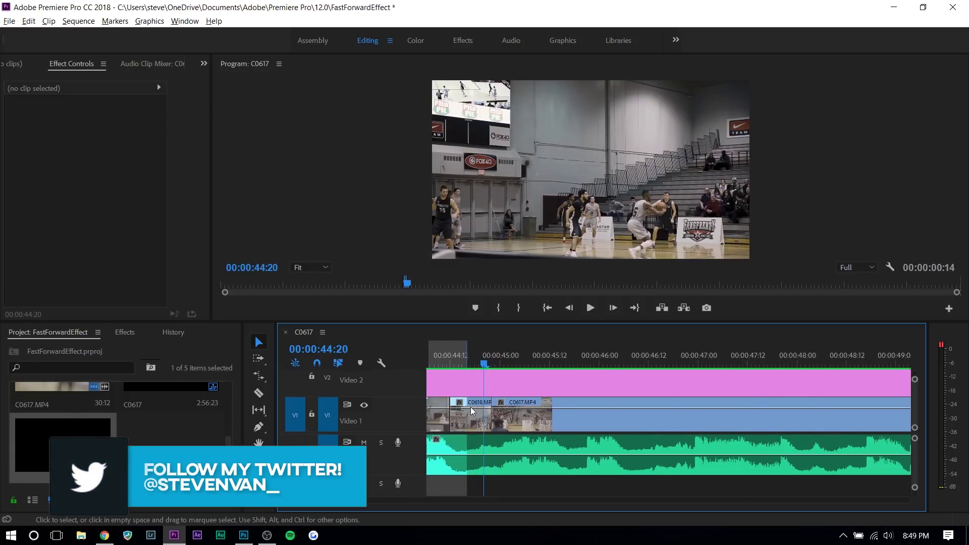
pyautogui.press('h')
pyautogui.moveTo(484, 421); pyautogui.dragTo(613, 424)
pyautogui.moveTo(661, 364); pyautogui.dragTo(773, 374)
pyautogui.press('c')
pyautogui.press('Left')
pyautogui.click(783, 415)
pyautogui.press('v')
pyautogui.click(743, 419)
pyautogui.press('Delete')
pyautogui.moveTo(839, 413); pyautogui.dragTo(720, 413)
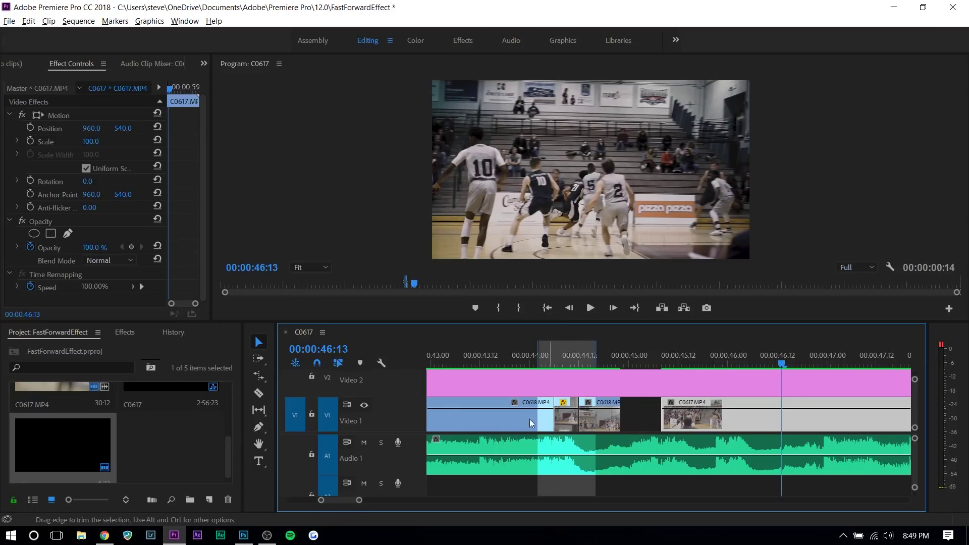
# - Split C0617.MP4 on Video 1 at 00:00:47:06
pyautogui.click(259, 392)
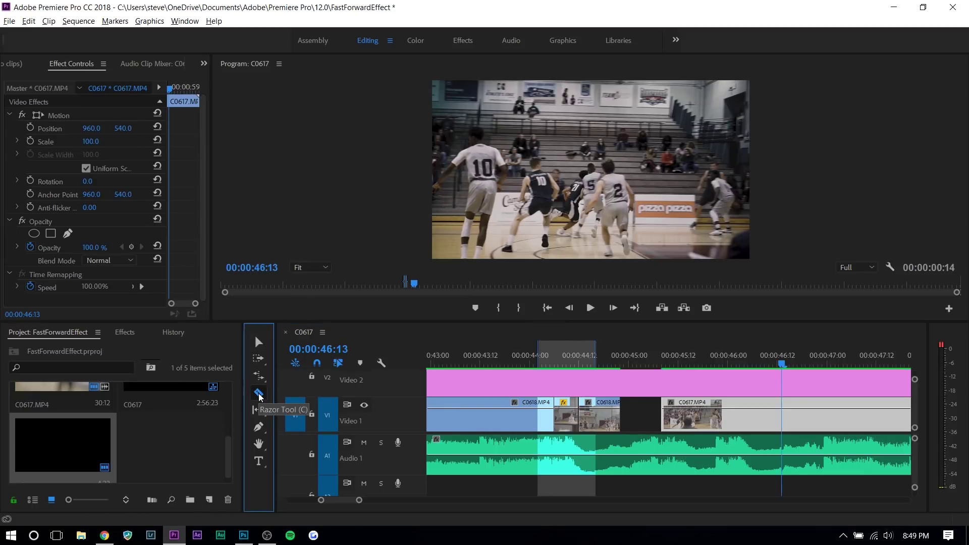
pyautogui.press('h')
pyautogui.moveTo(728, 418); pyautogui.dragTo(625, 421)
pyautogui.moveTo(633, 365); pyautogui.dragTo(698, 364)
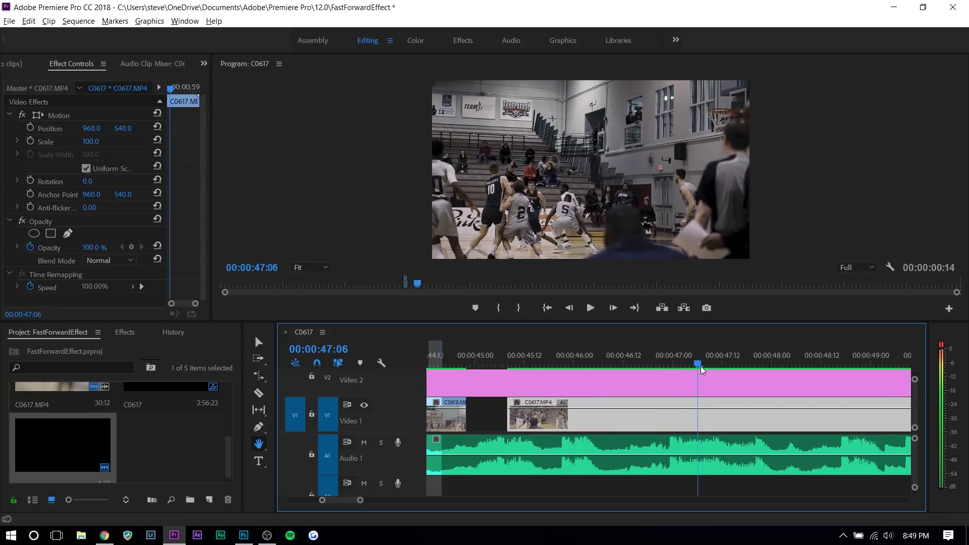
pyautogui.press('c')
pyautogui.click(697, 411)
# - Rate-stretch the first part of C0617.MP4 to end at about 00:00:45:17 and close the gaps on both sides of it
pyautogui.press('r')
pyautogui.moveTo(694, 421); pyautogui.dragTo(544, 421)
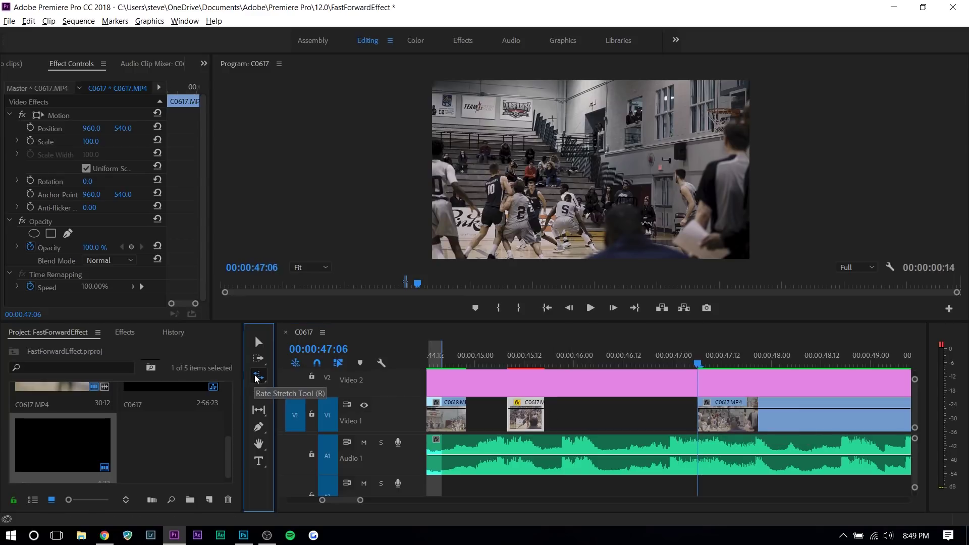
pyautogui.press('v')
pyautogui.click(598, 428)
pyautogui.press('Delete')
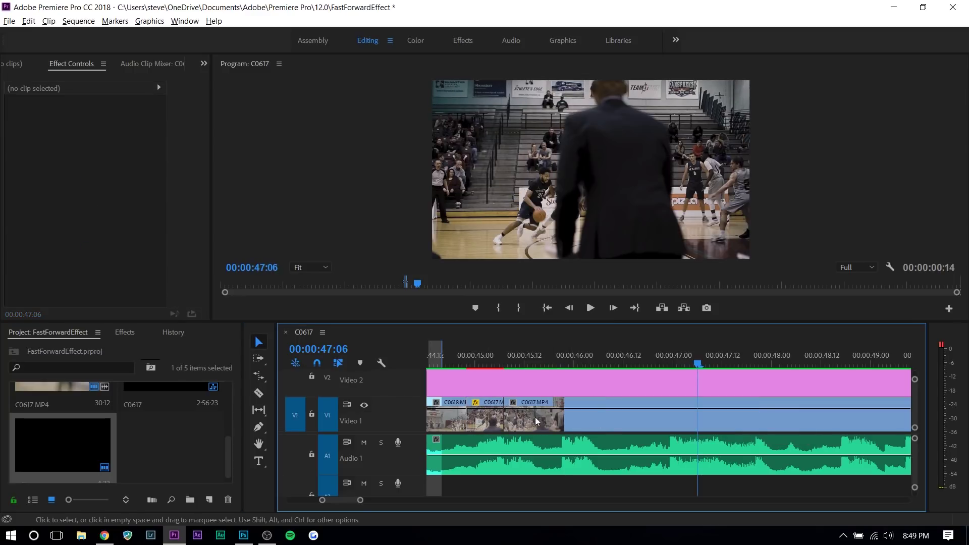
# - Play back the cuts from C0618.MP4 into C0617.MP4 several times to check the fast-forward segments against the music
pyautogui.press('h')
pyautogui.moveTo(594, 422); pyautogui.dragTo(701, 411)
pyautogui.moveTo(518, 351); pyautogui.dragTo(648, 369)
pyautogui.press('space')
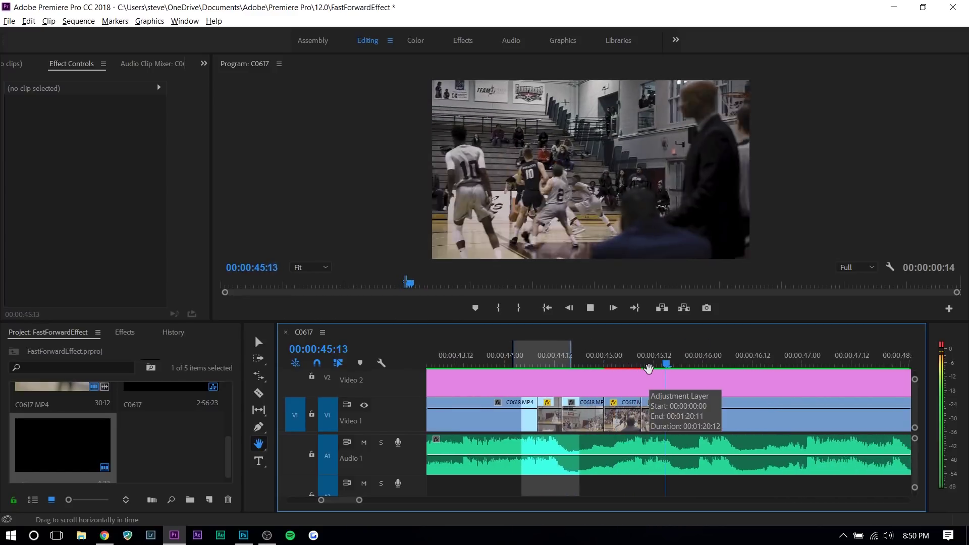
pyautogui.click(524, 358)
pyautogui.click(469, 360)
pyautogui.press('space')
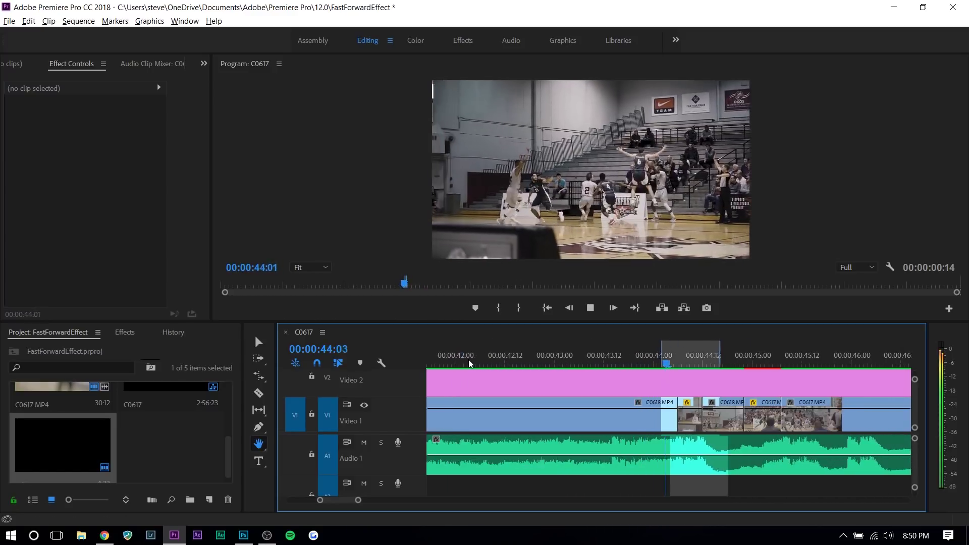
pyautogui.moveTo(480, 363); pyautogui.dragTo(528, 358)
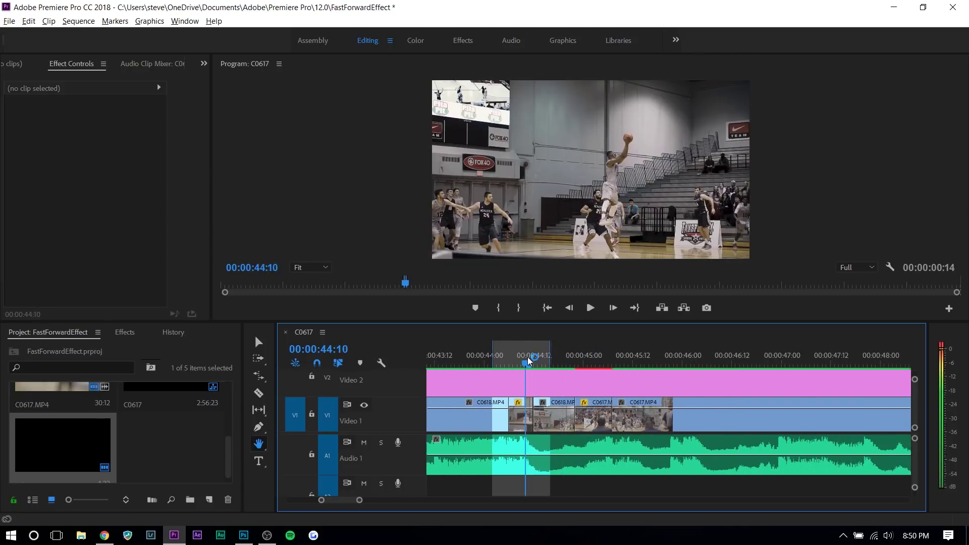
pyautogui.press('space')
pyautogui.press('space')
pyautogui.moveTo(358, 499); pyautogui.dragTo(400, 500)
pyautogui.click(603, 355)
pyautogui.press('space')
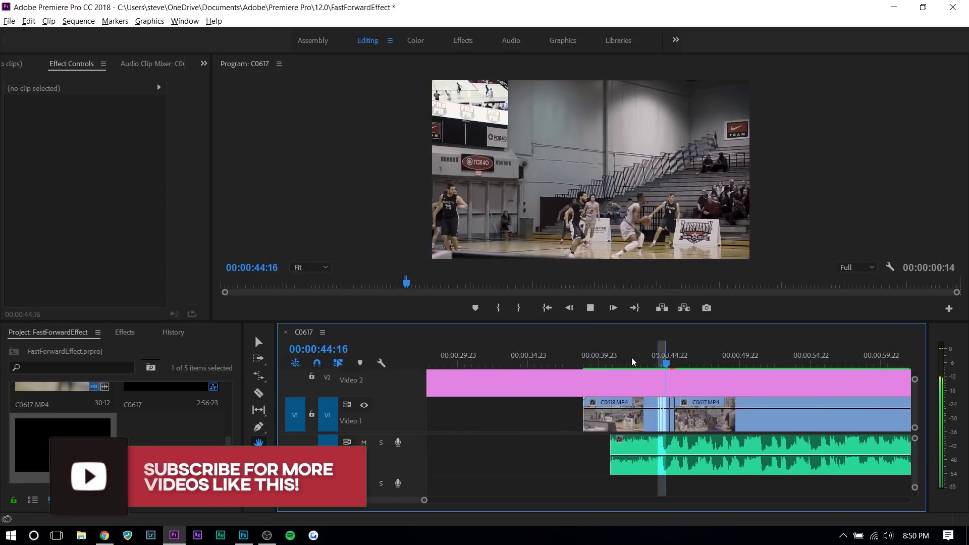
pyautogui.press('space')
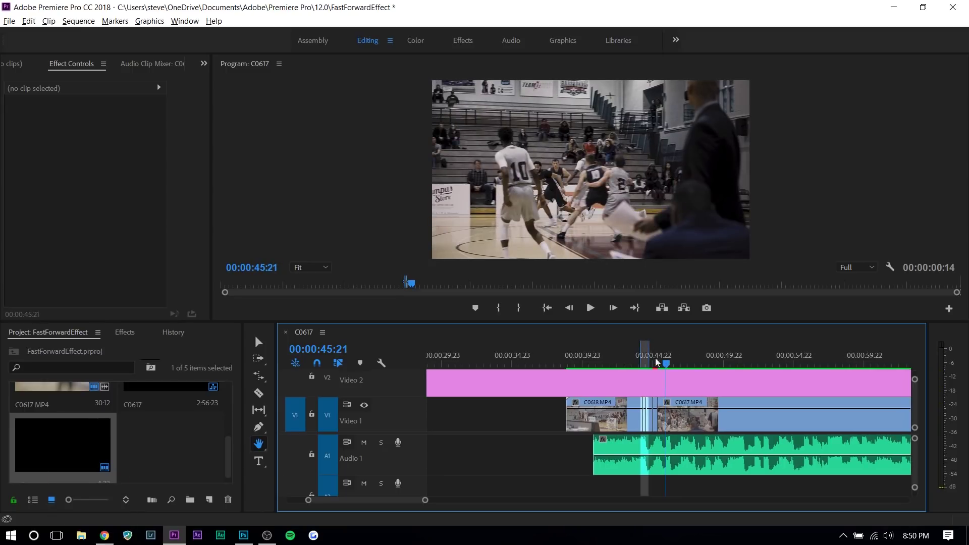
pyautogui.press('=')
pyautogui.press('=')
pyautogui.press('=')
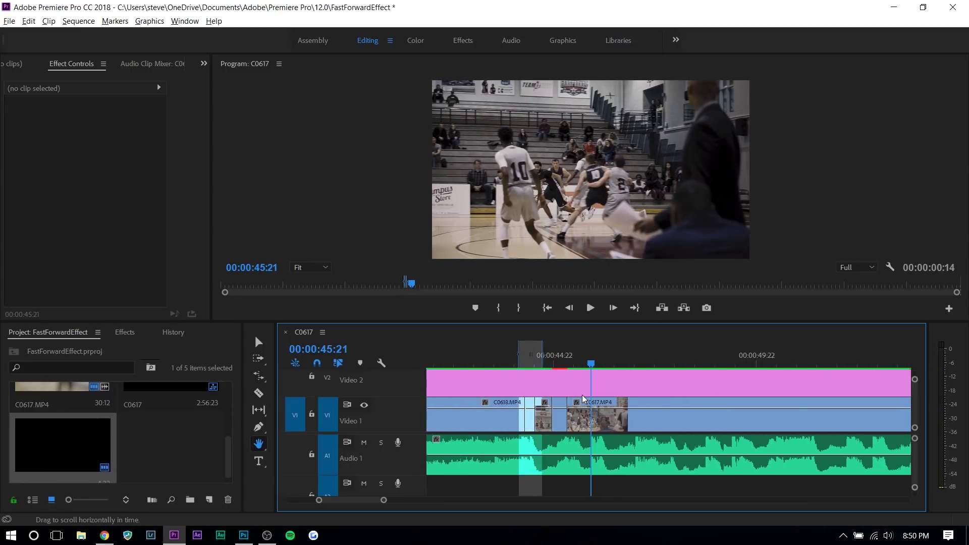
pyautogui.press('=')
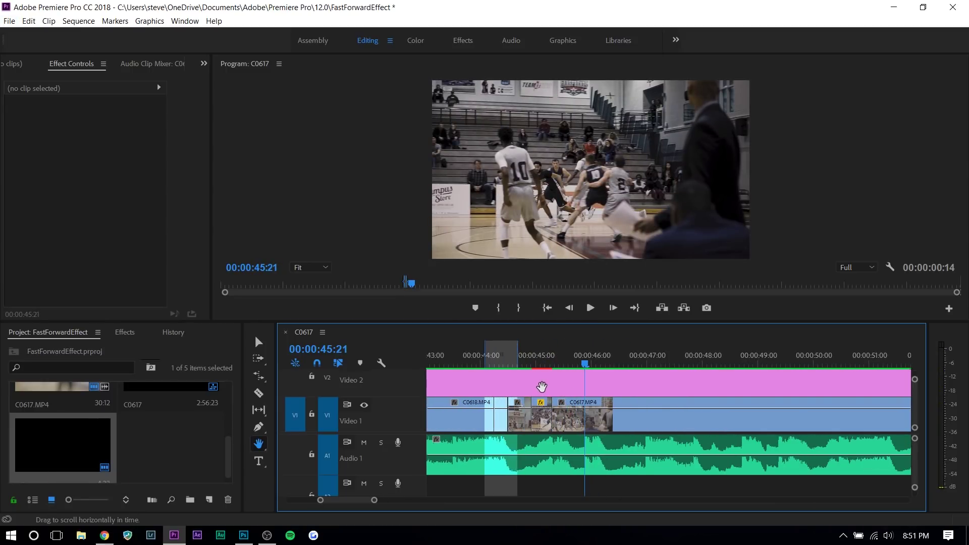